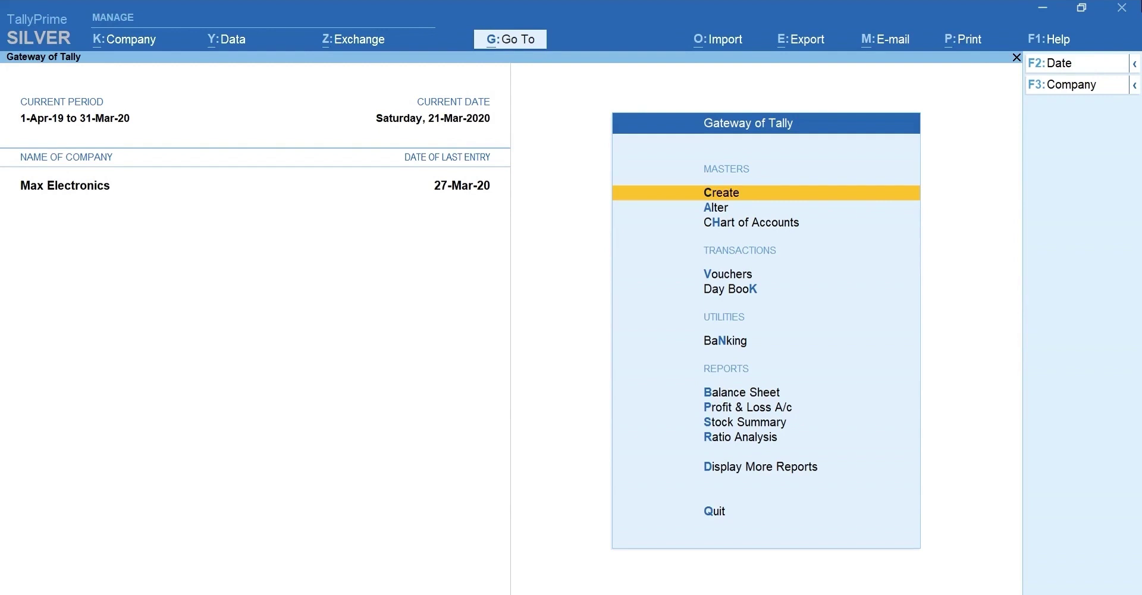
Open the reorder level alteration for the Monitors stock group.
key("Down")
key("Return")
type("Reor")
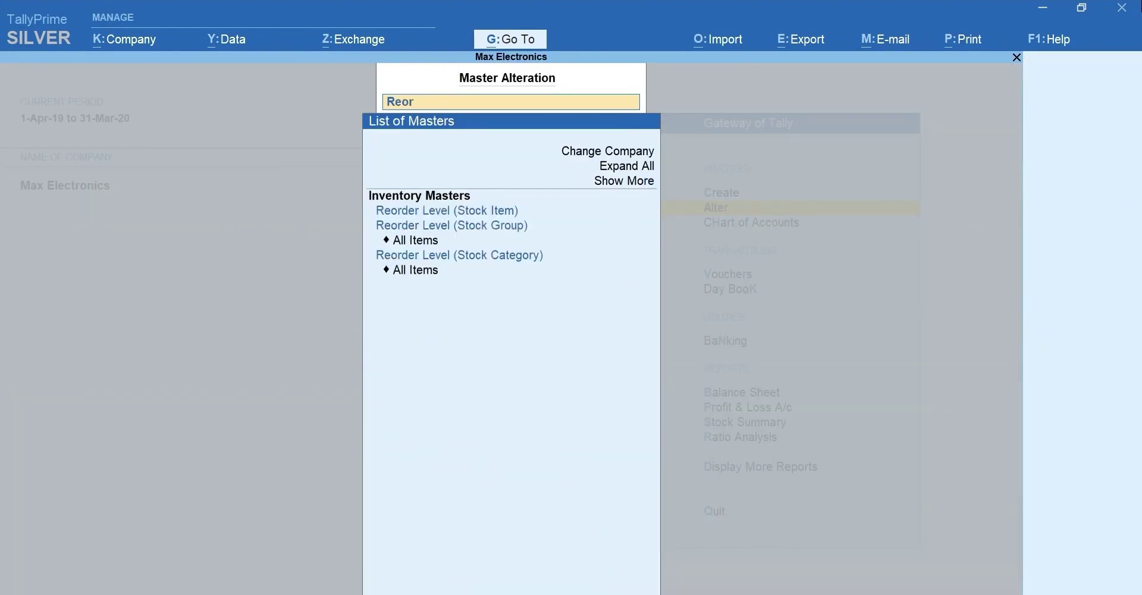
type("der")
key("Down")
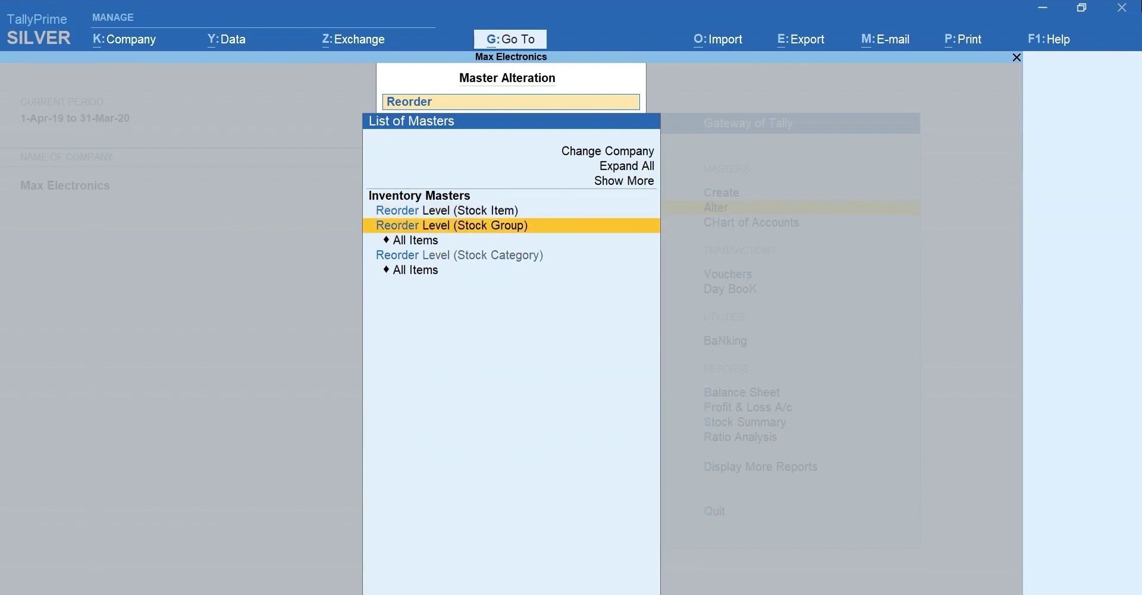
key("Down")
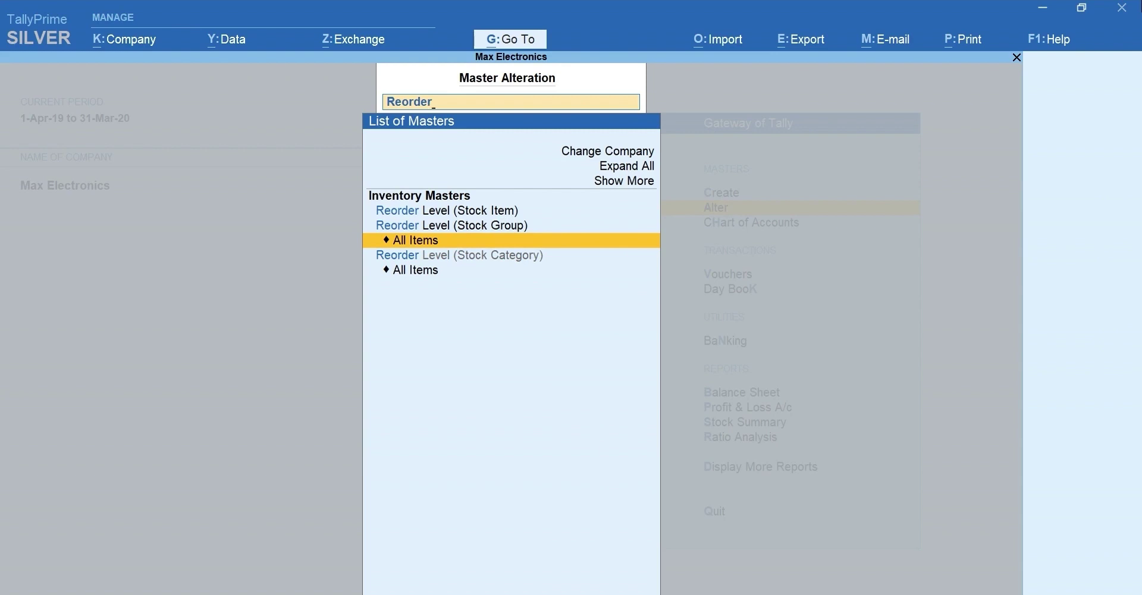
key("Return")
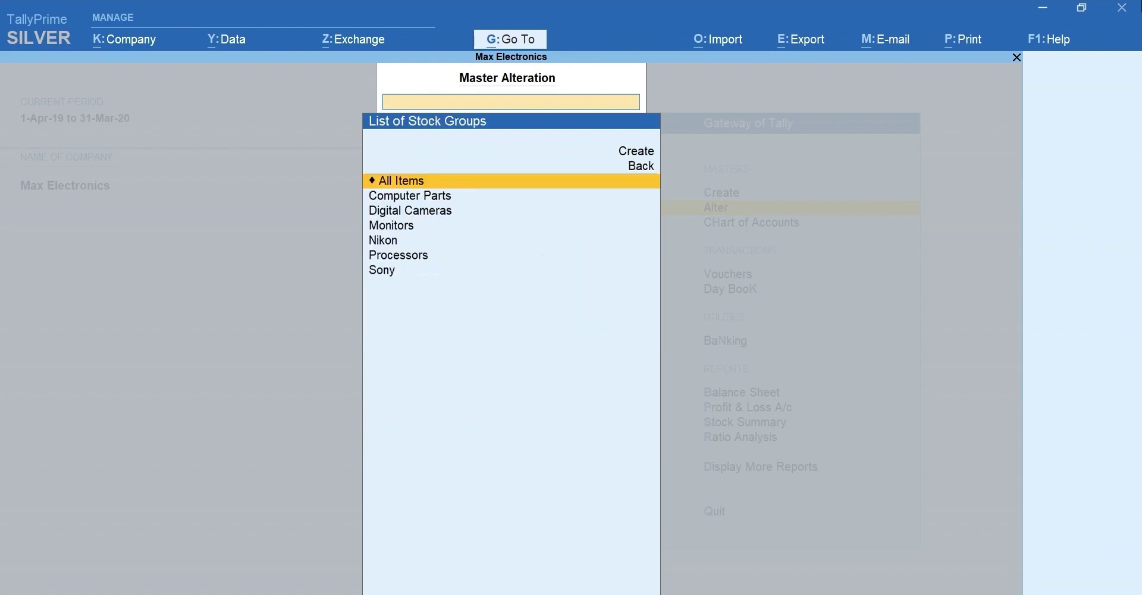
key("Down")
key("Down")
key("Down")
key("Return")
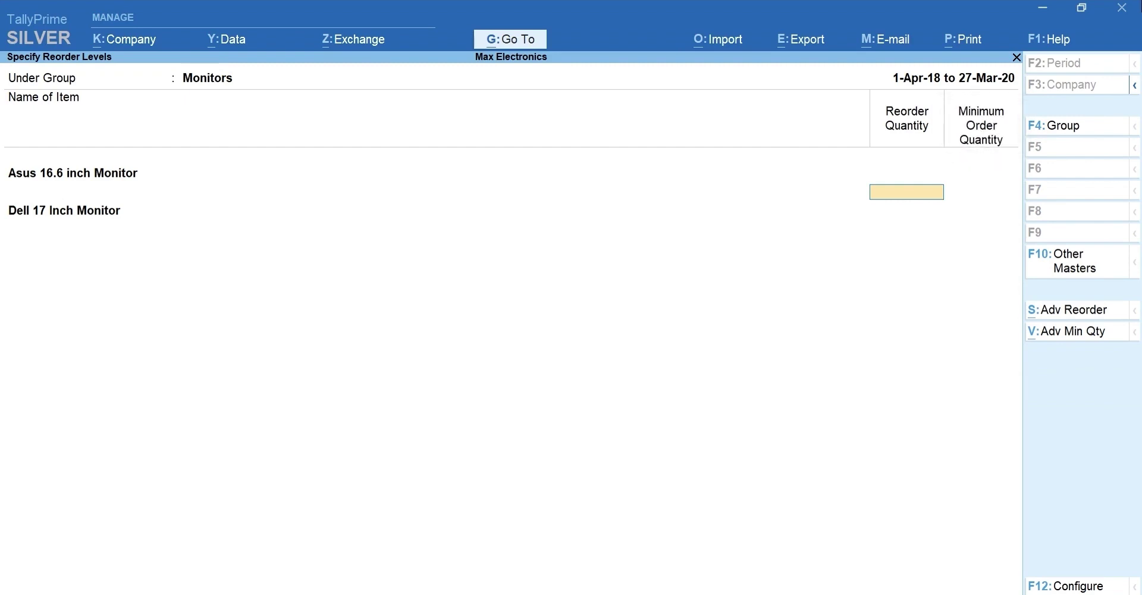
Set the Asus 16.6 inch Monitor's reorder quantity to 20 Nos and minimum order quantity to 10 Nos.
type("20")
key("Return")
type("10")
key("Return")
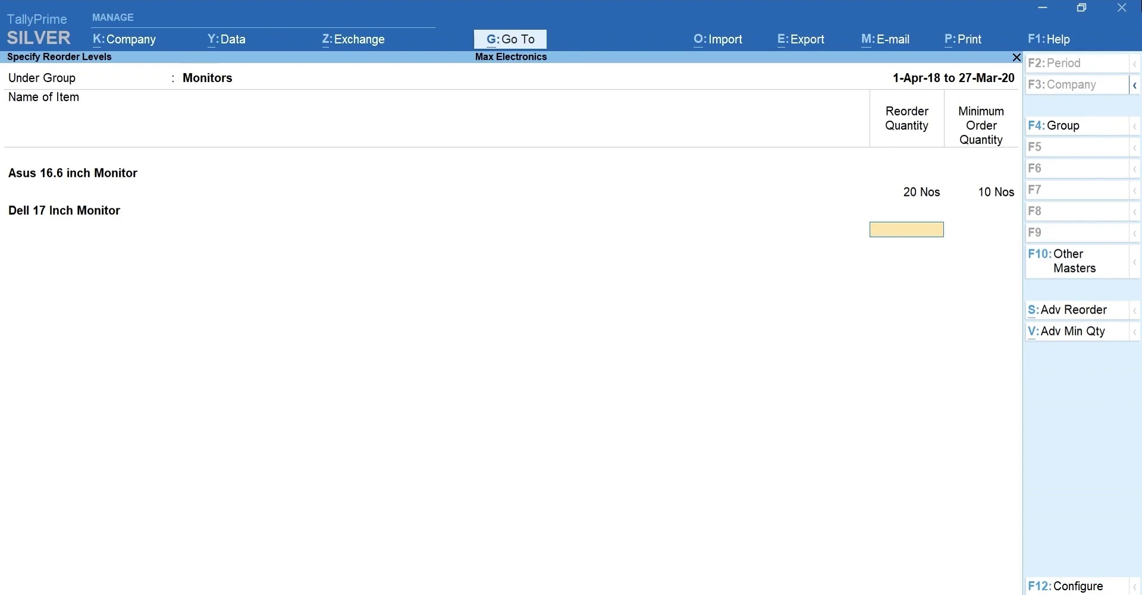
Set the Dell 17 Inch Monitor's reorder quantity to 25 Nos and minimum order quantity to 8 Nos, accept, and return to the Gateway of Tally.
type("25")
key("Return")
type("8")
key("Return")
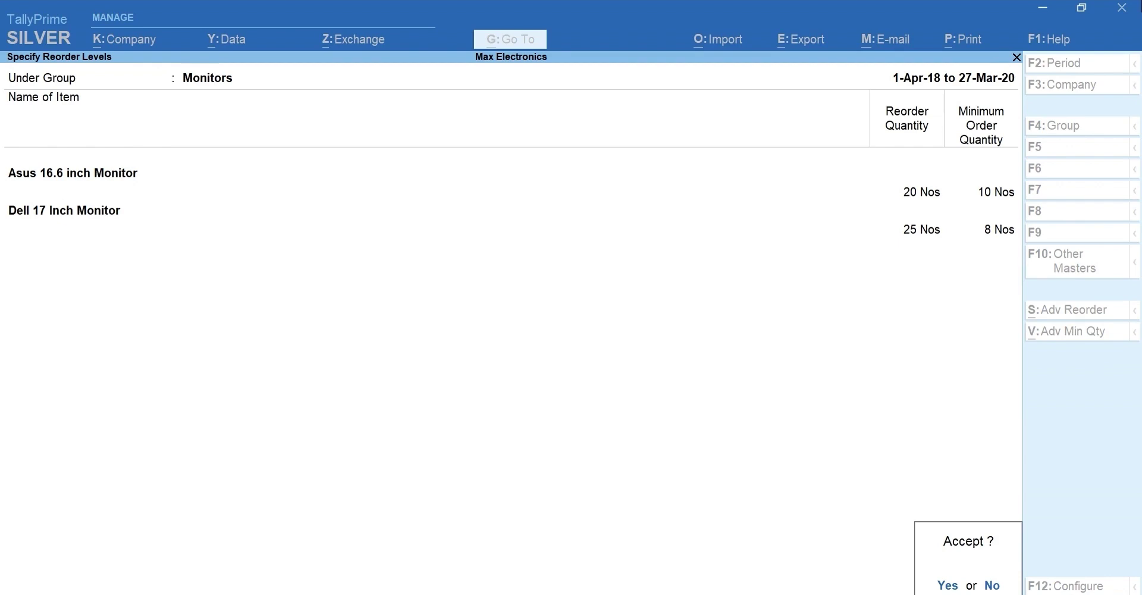
key("Return")
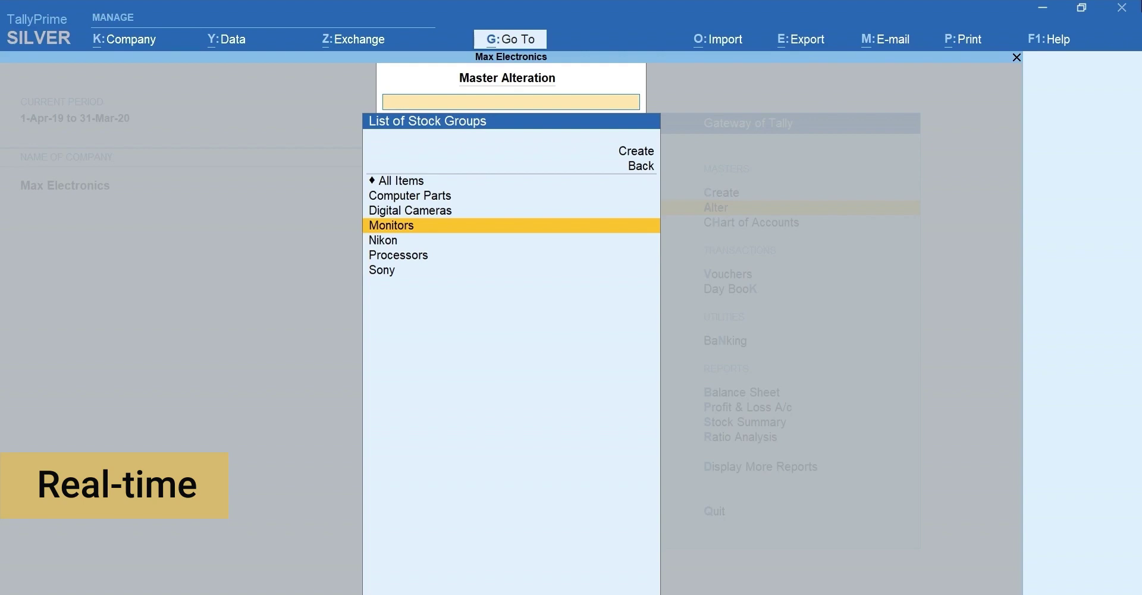
key("Escape")
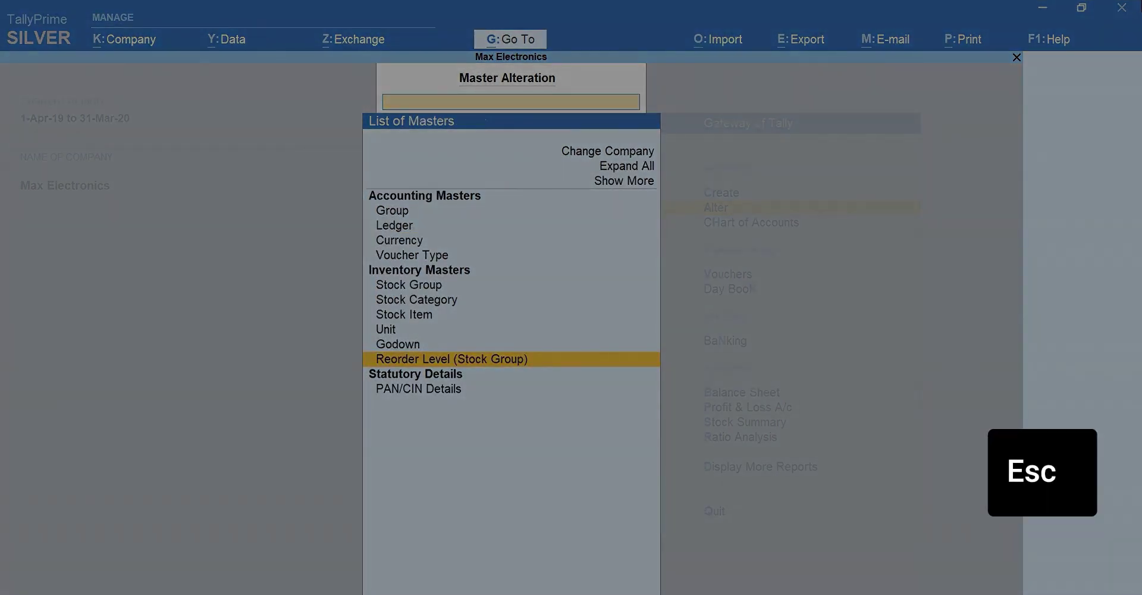
key("Escape")
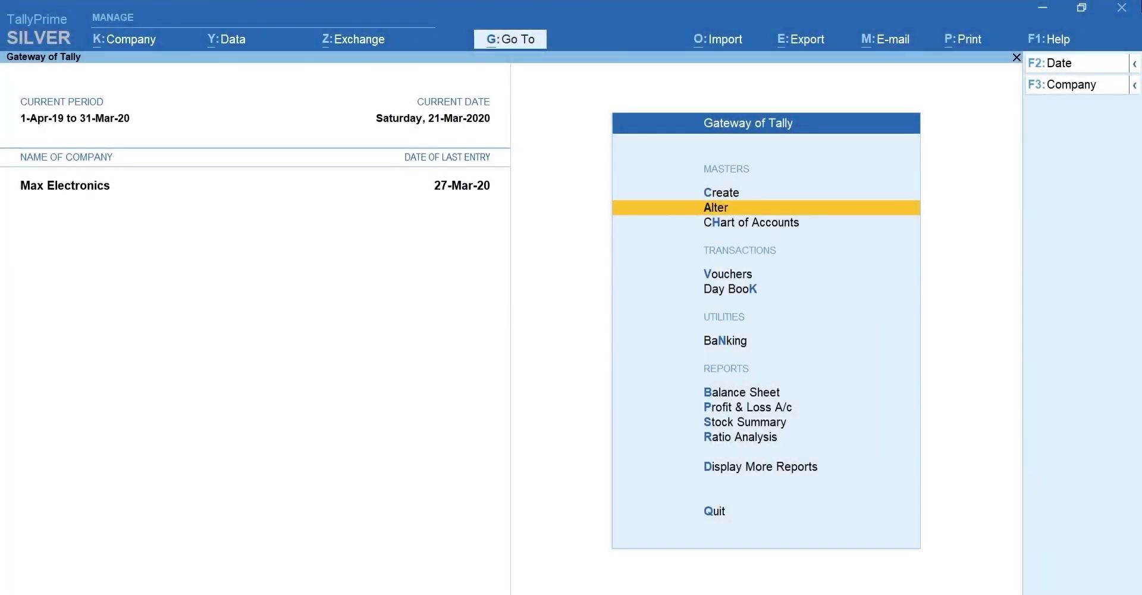
Open the Stock Group Reorder Status report for the Monitors group.
key("alt+g")
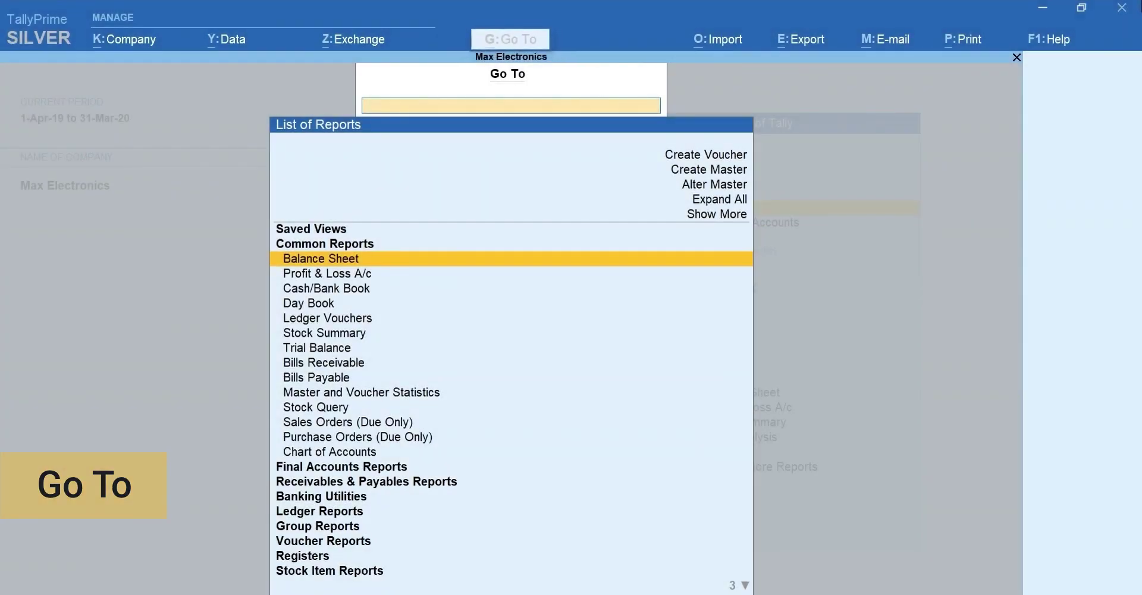
type("Reorder")
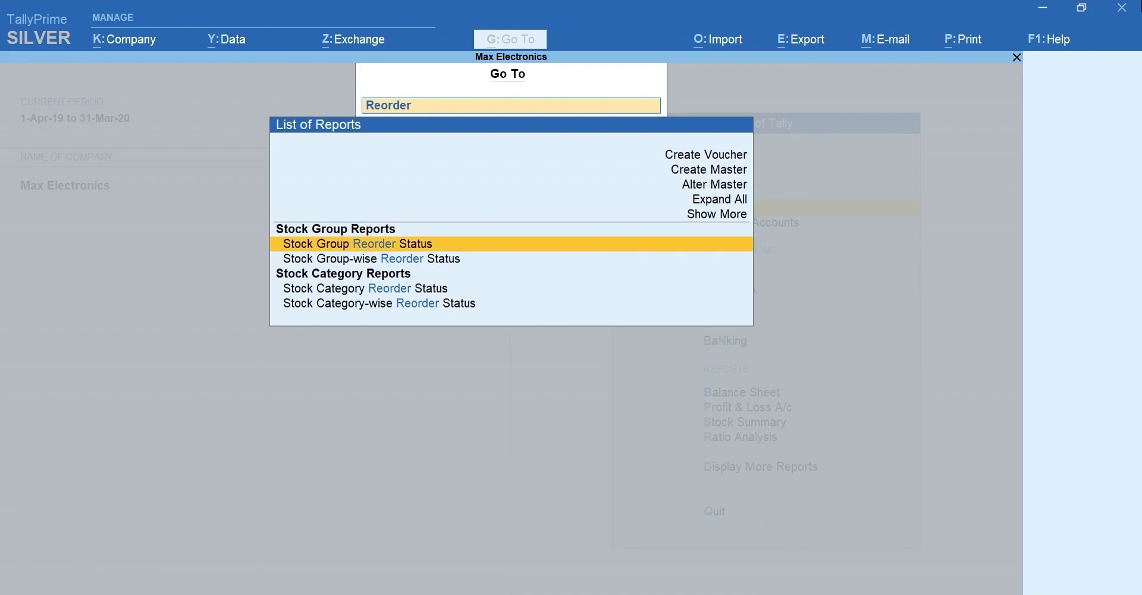
key("Return")
key("Down")
key("Down")
key("Down")
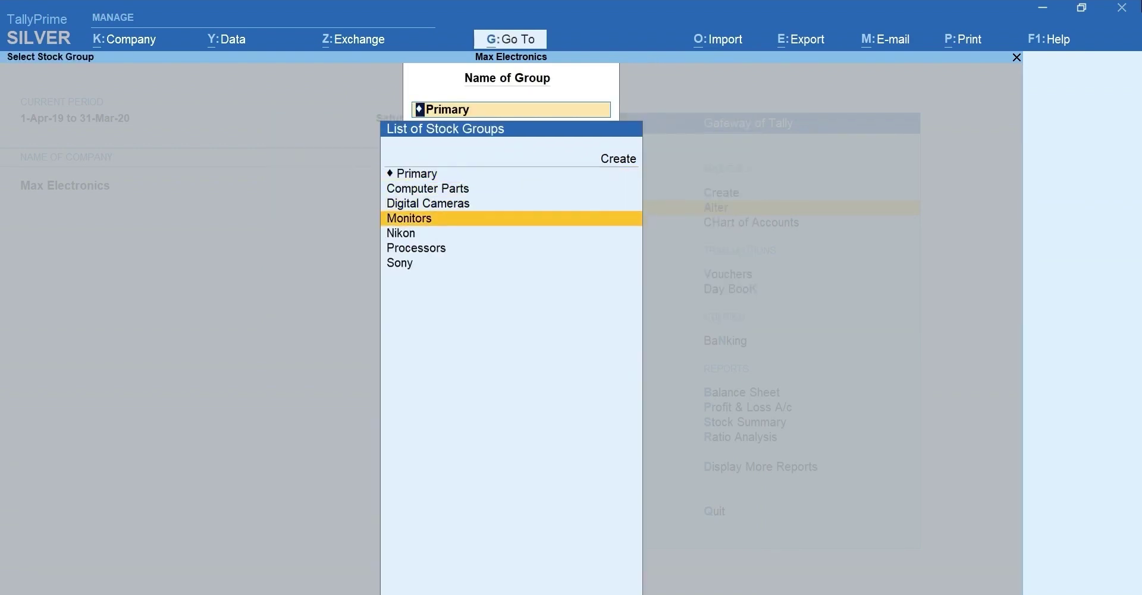
key("Return")
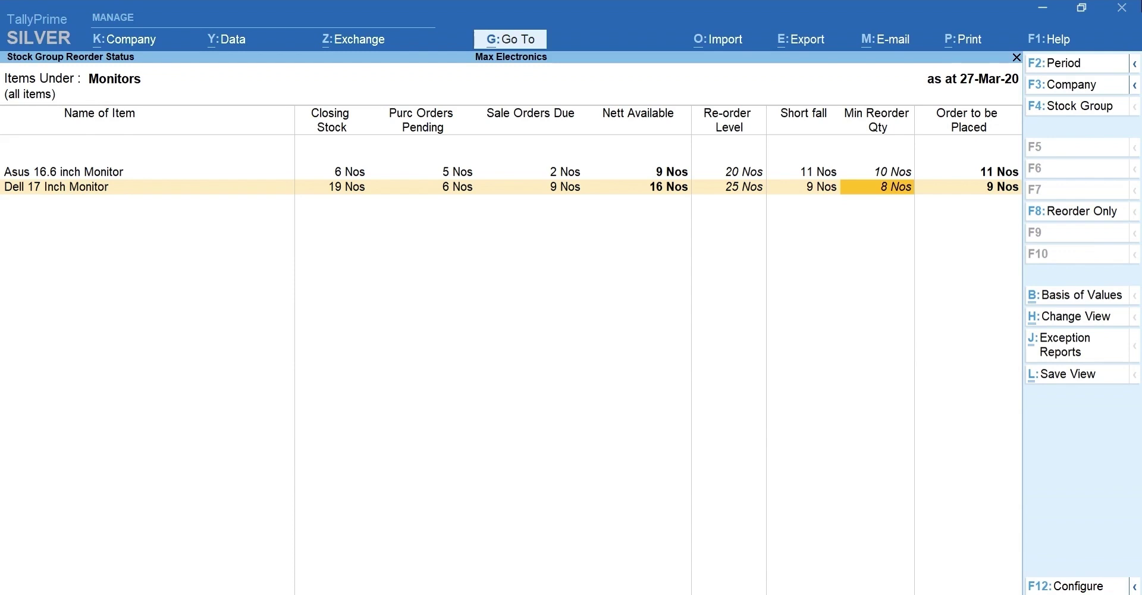
Open the reorder level alteration for the Processors stock group from the current report.
key("alt+g")
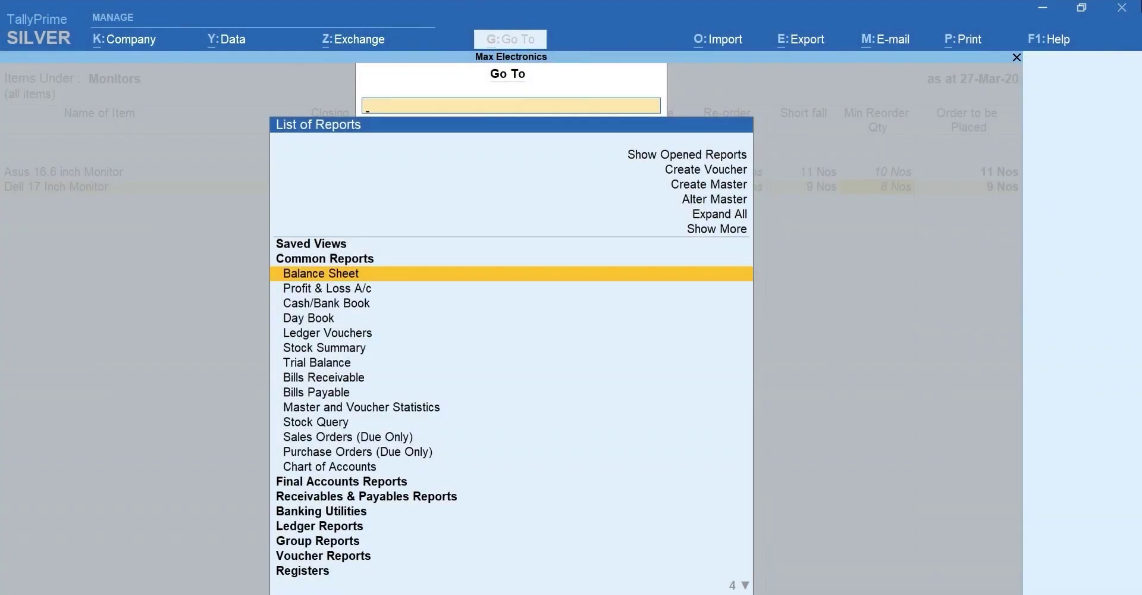
key("Up")
key("Up")
key("Up")
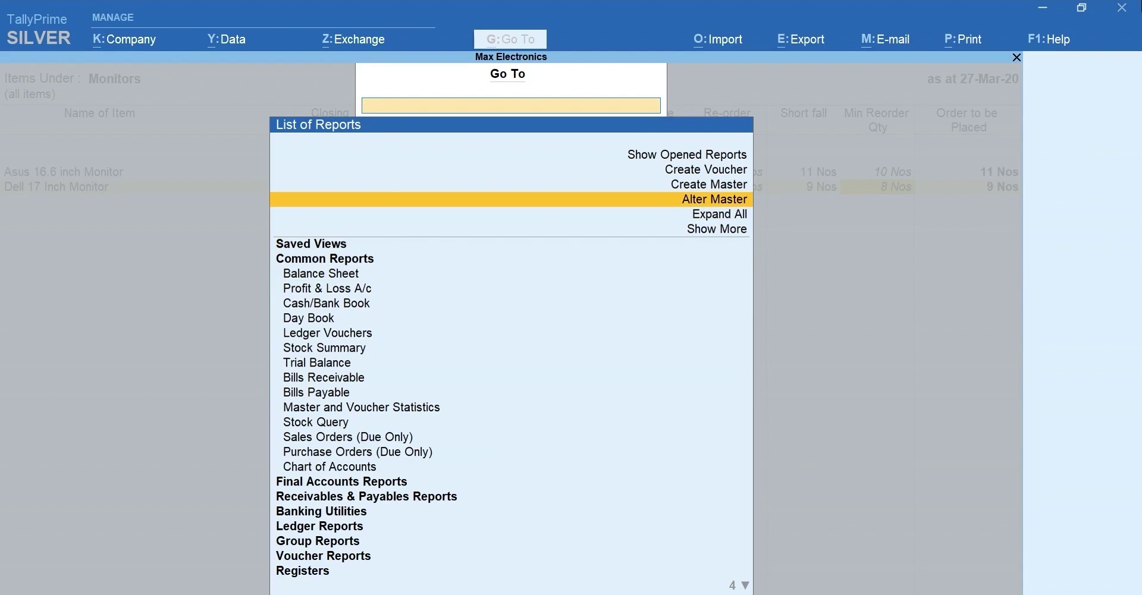
key("Return")
type("Reorder")
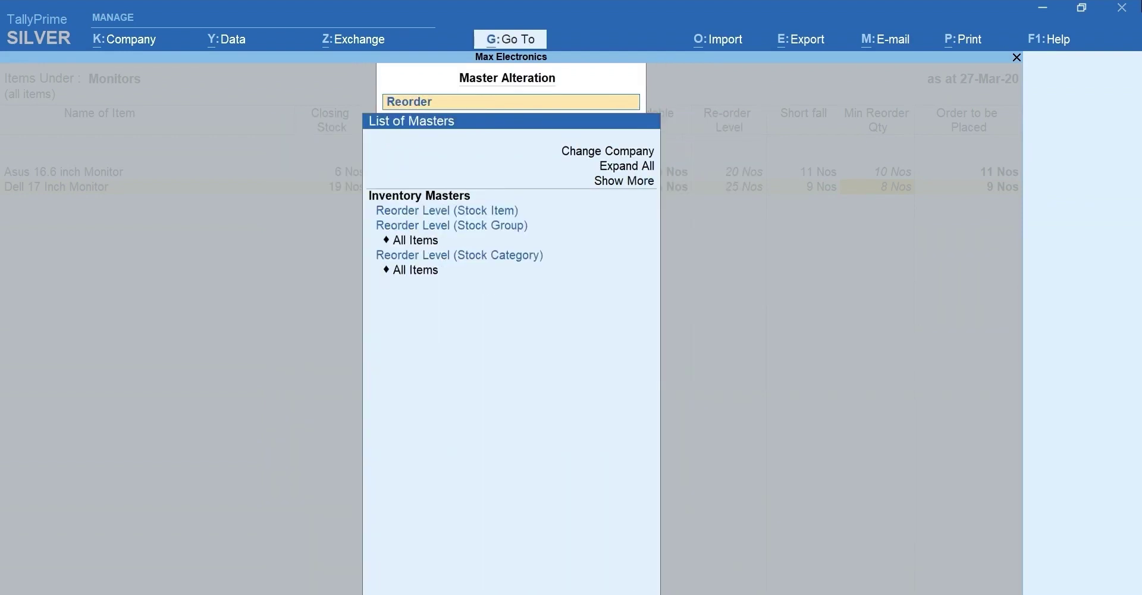
key("Down")
key("Down")
key("Return")
key("Down")
key("Down")
key("Down")
key("Down")
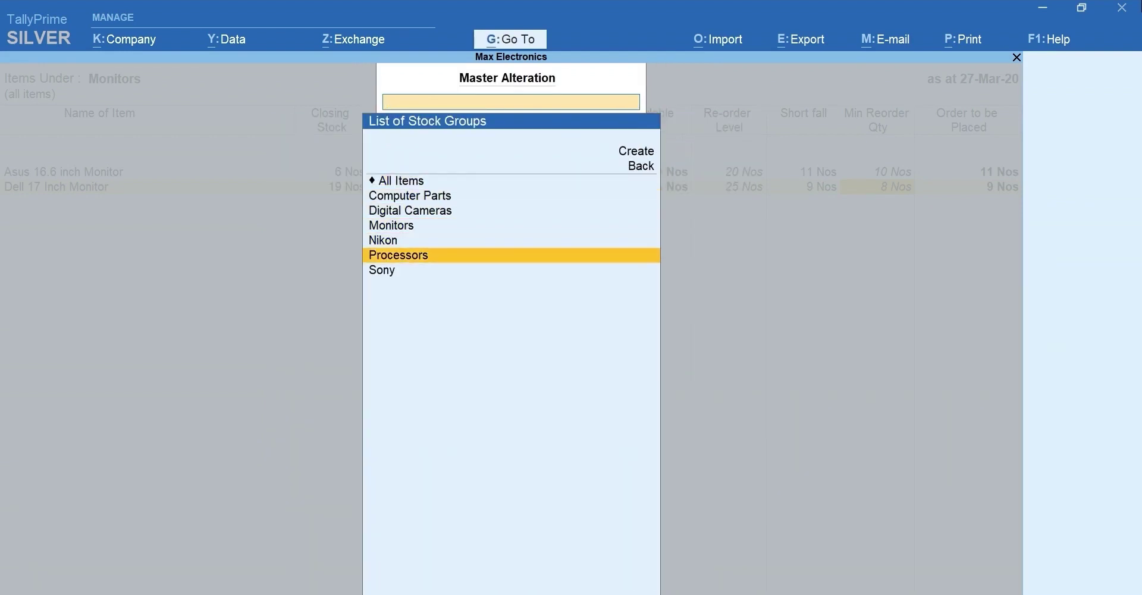
key("Return")
Enable advanced reorder parameters and set the processor's reorder quantity to 10 Nos or 15 days' consumption, with the Higher criterion.
key("alt+s")
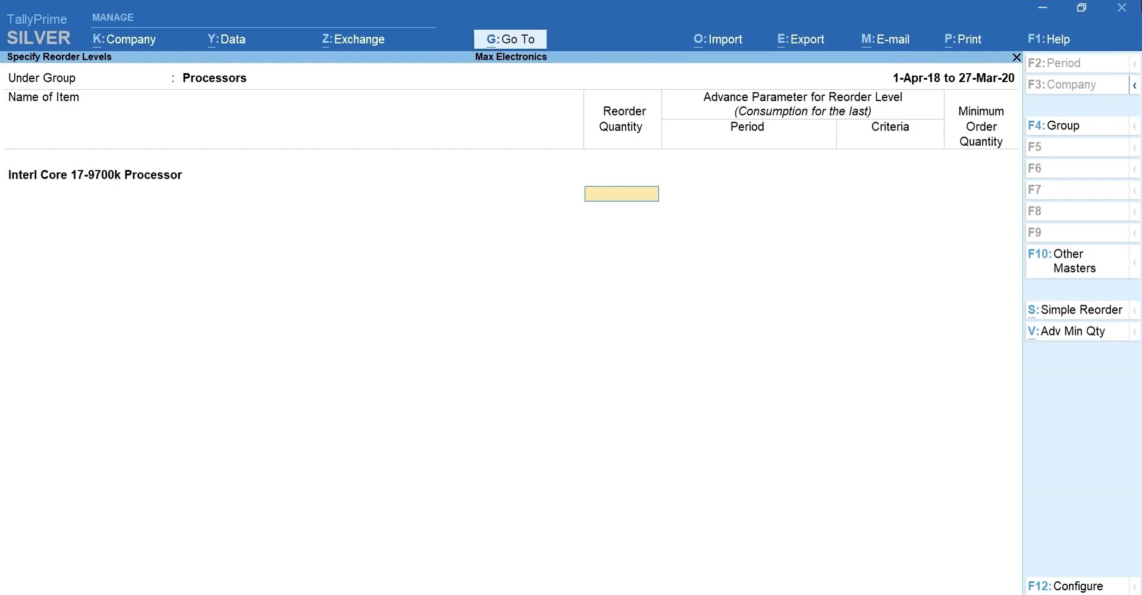
type("10")
key("Return")
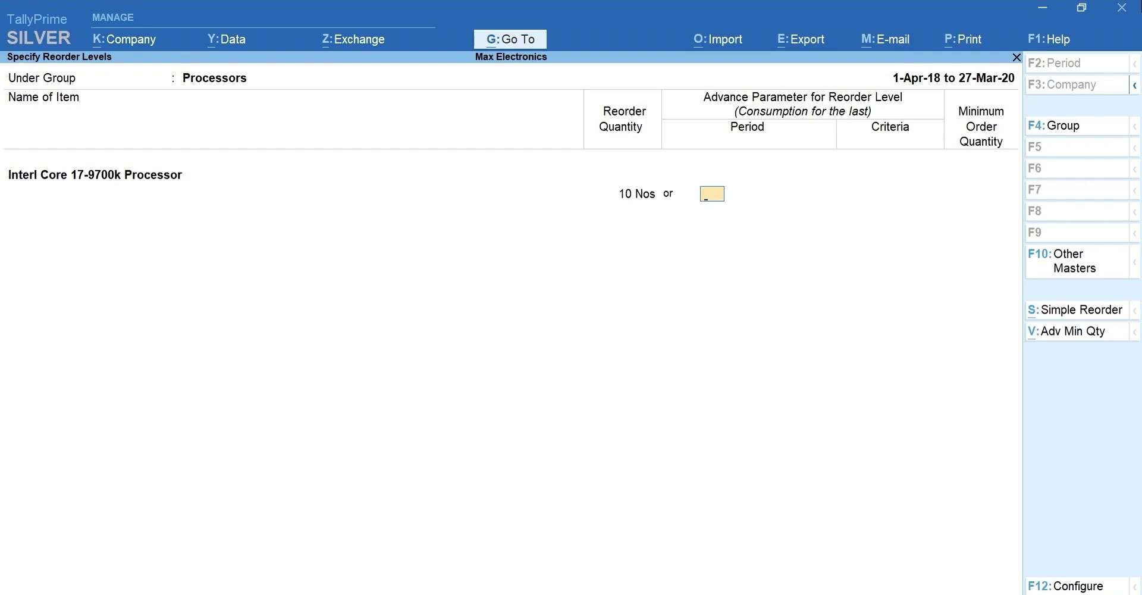
type("15")
key("Return")
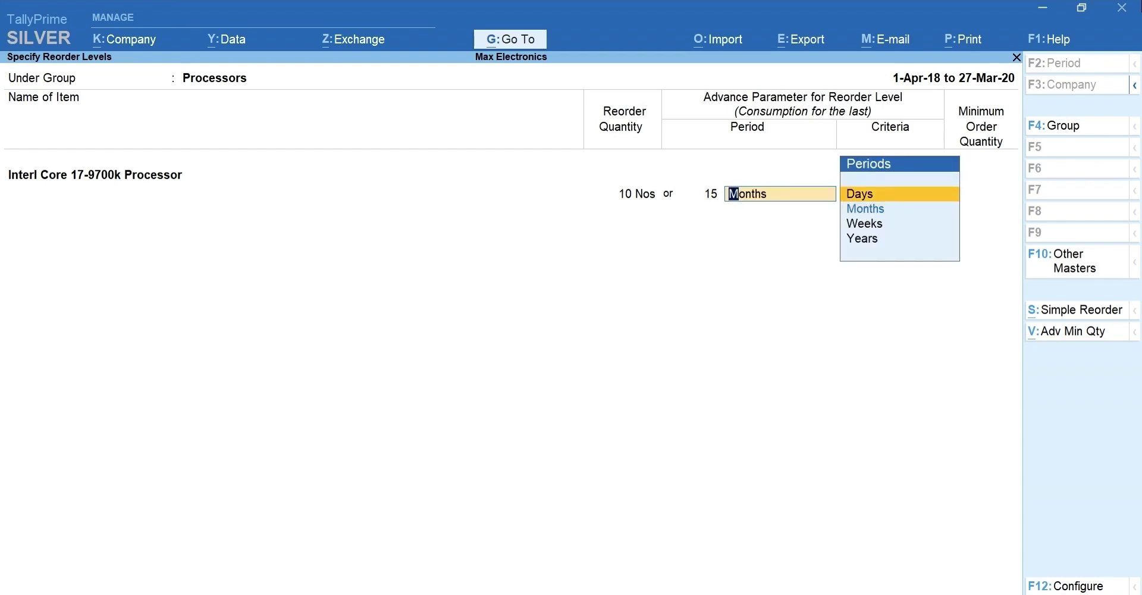
key("Return")
key("Return")
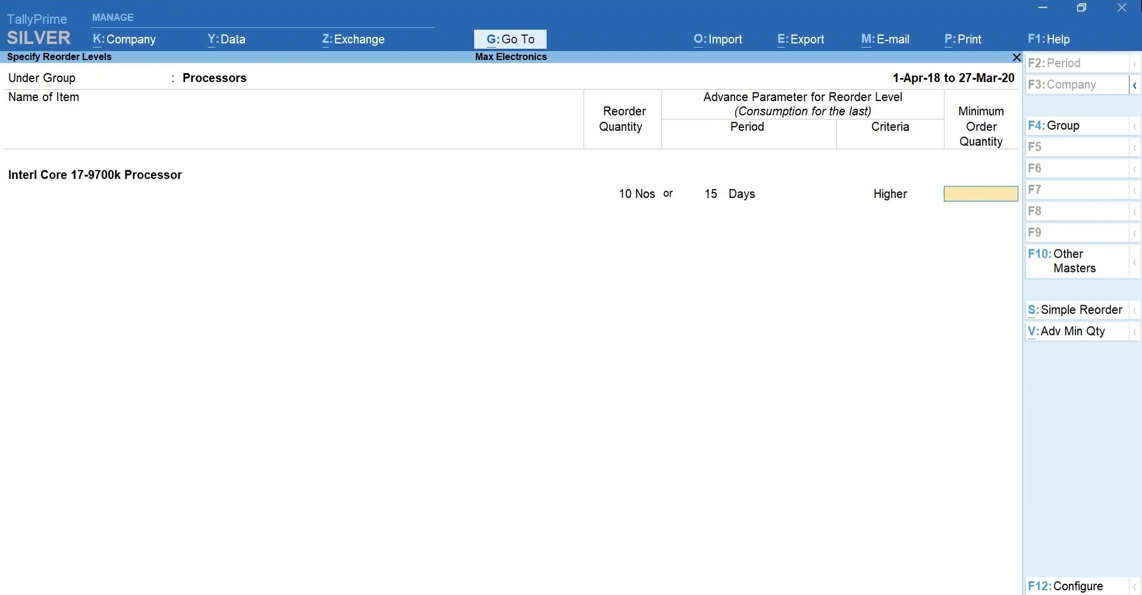
Enable advanced minimum quantity, set the processor's minimum order to 5 Nos or 5 days' consumption with the Higher criterion, and accept.
key("alt+v")
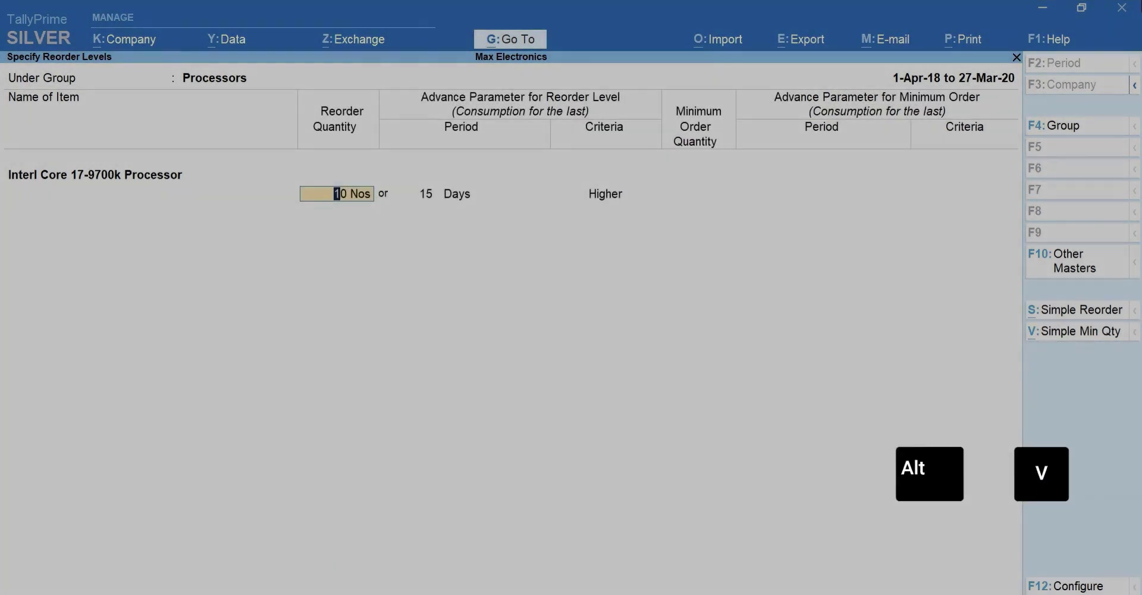
key("Return")
key("Return")
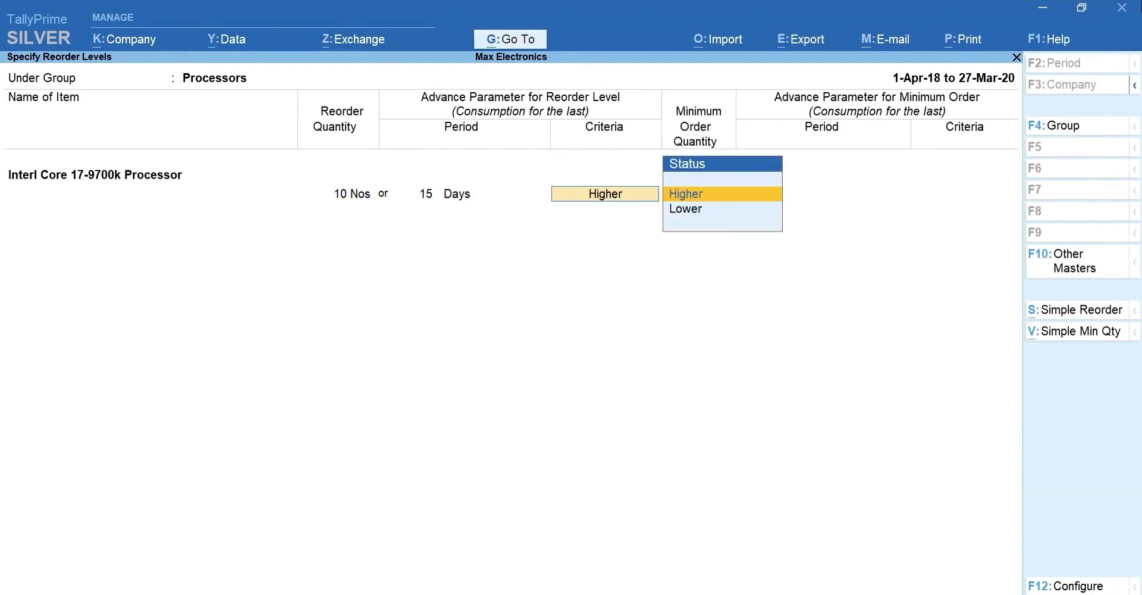
key("Return")
type("5")
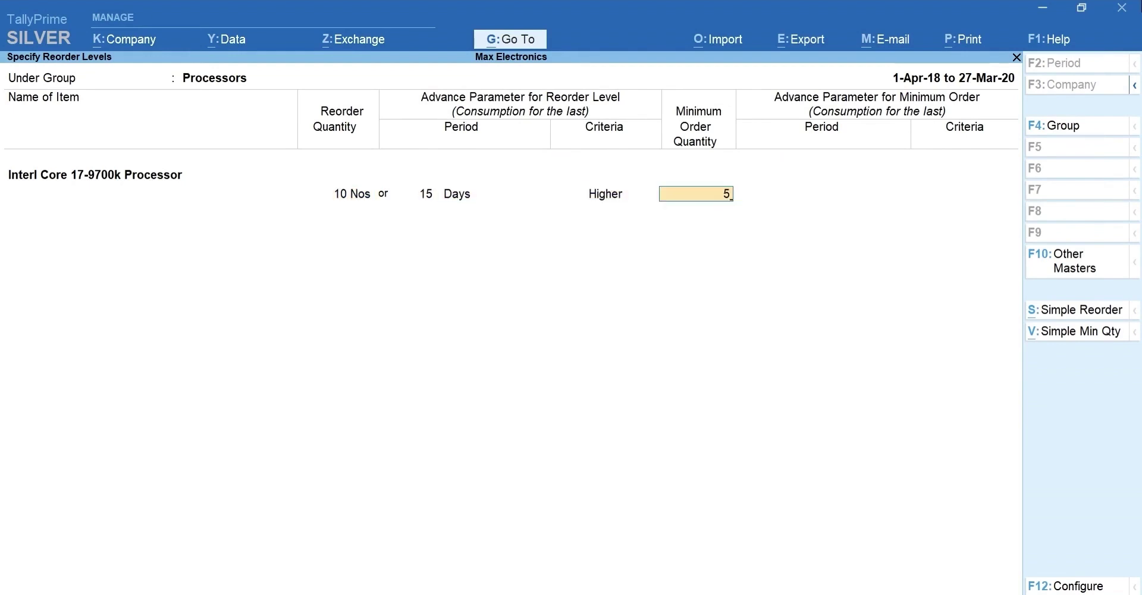
key("Return")
type("5")
key("Return")
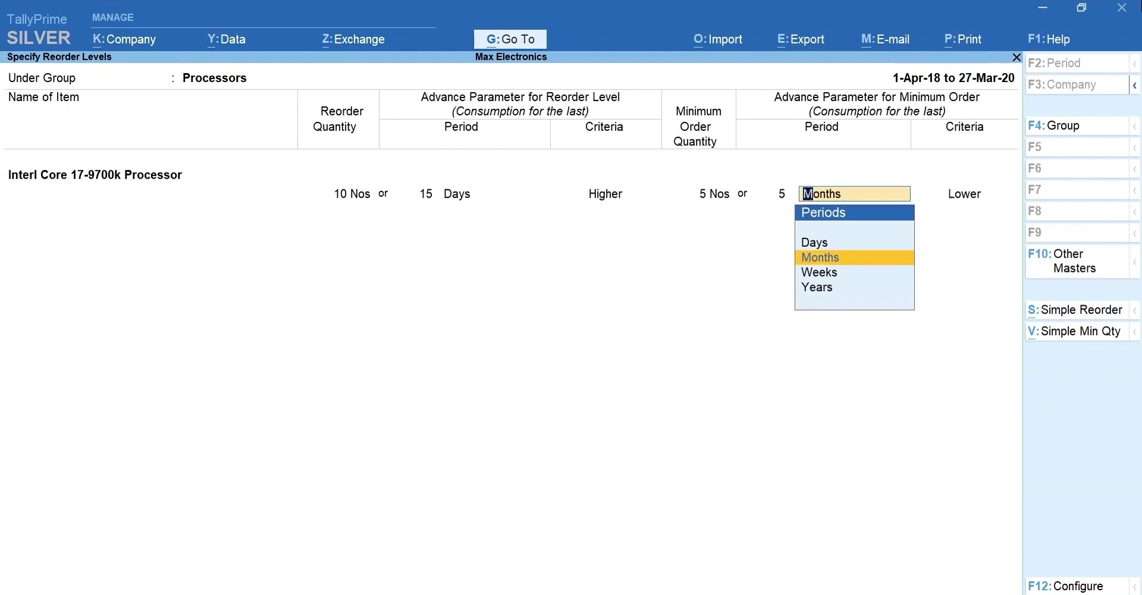
key("Up")
key("Return")
key("Return")
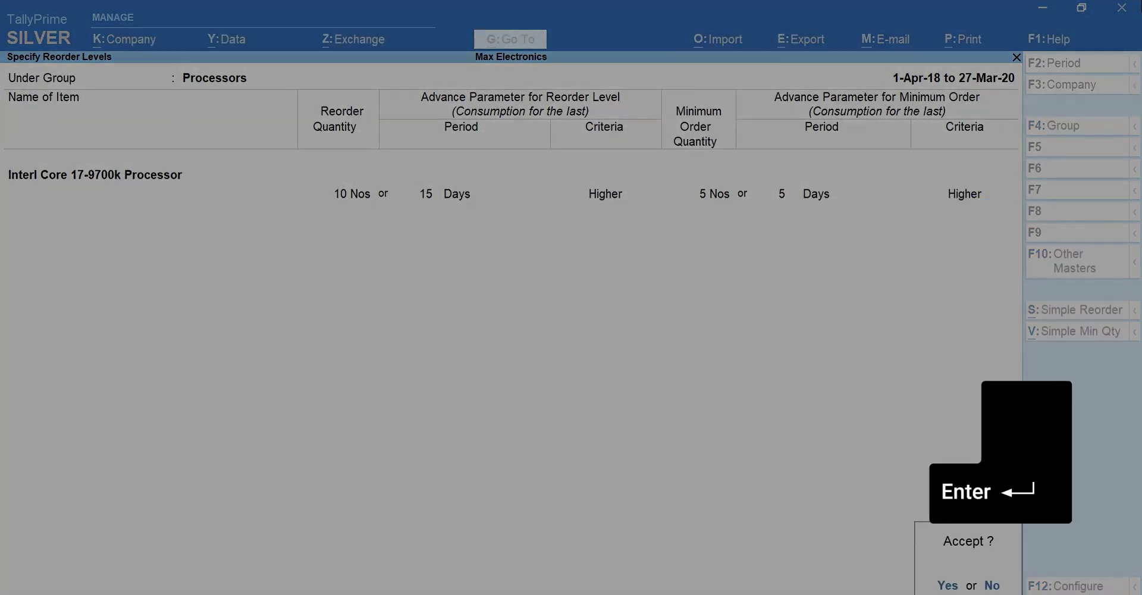
key("Escape")
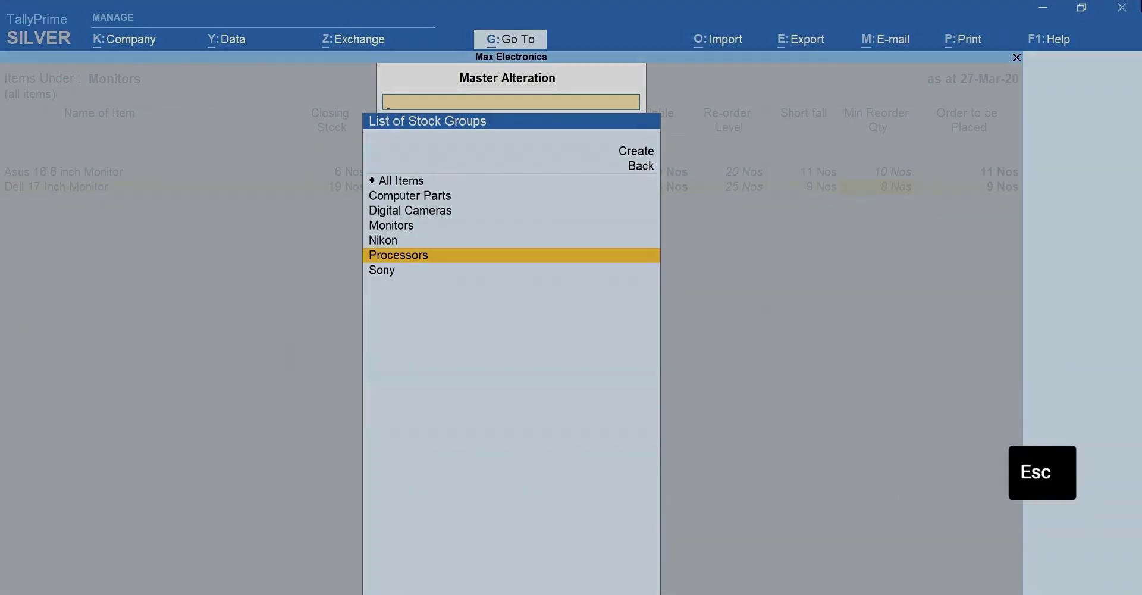
key("Escape")
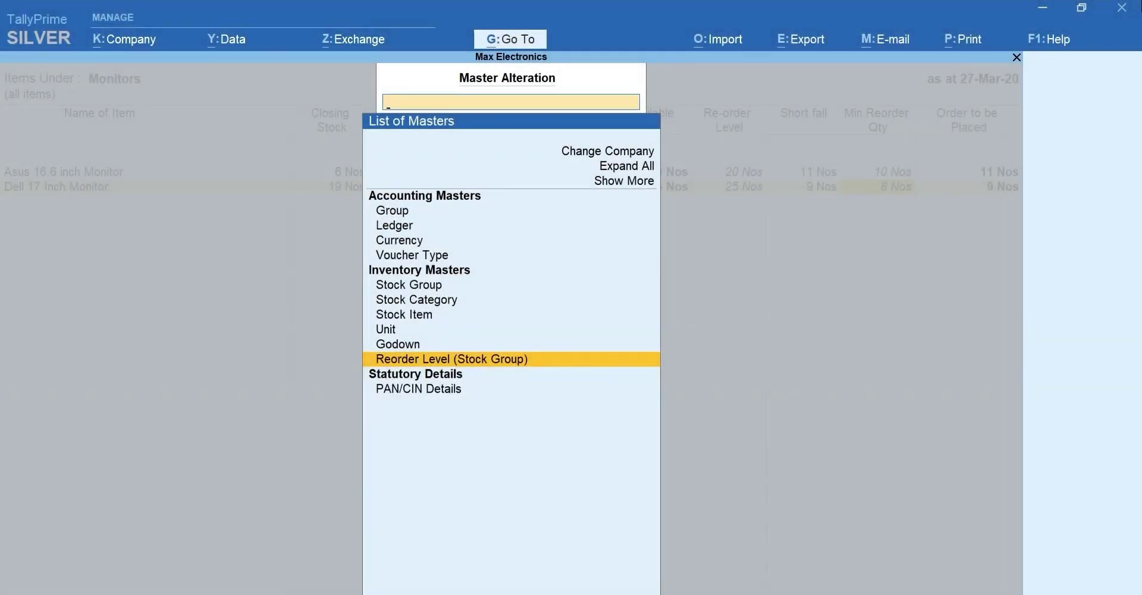
key("Escape")
Switch the reorder status report to the Processors group and examine its re-order level, shortfall and minimum reorder quantity.
key("F4")
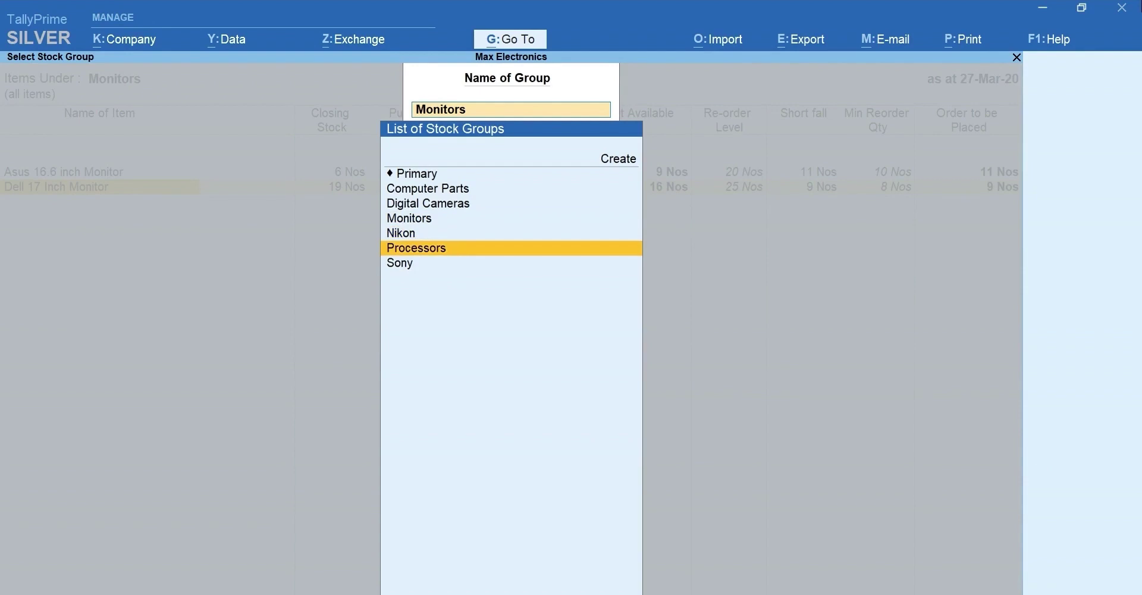
key("Return")
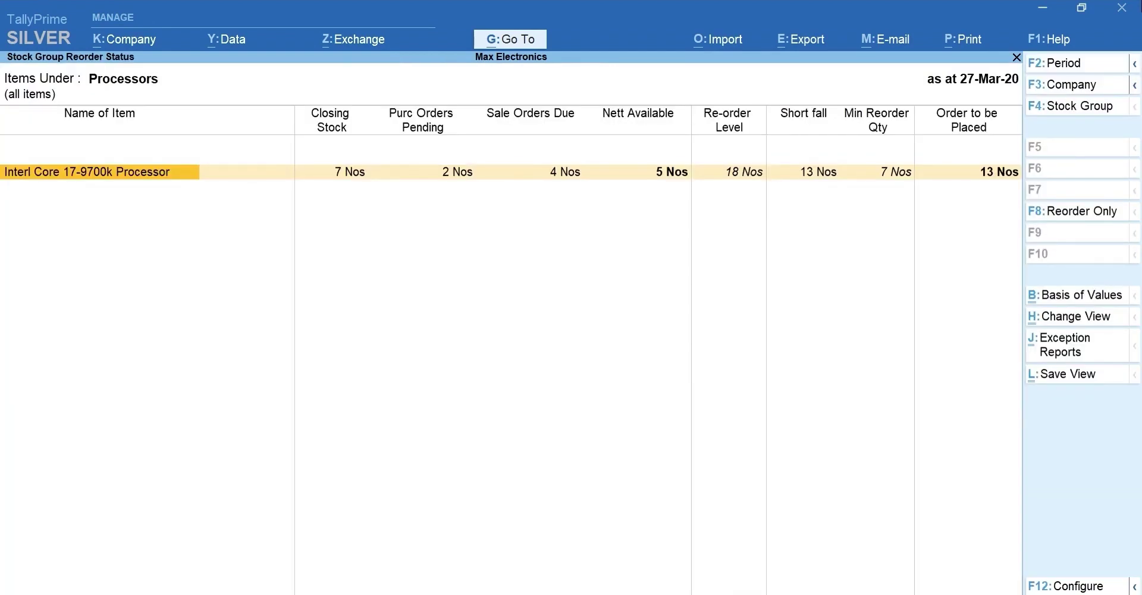
key("Right")
key("Right")
key("Right")
key("Right")
key("Right")
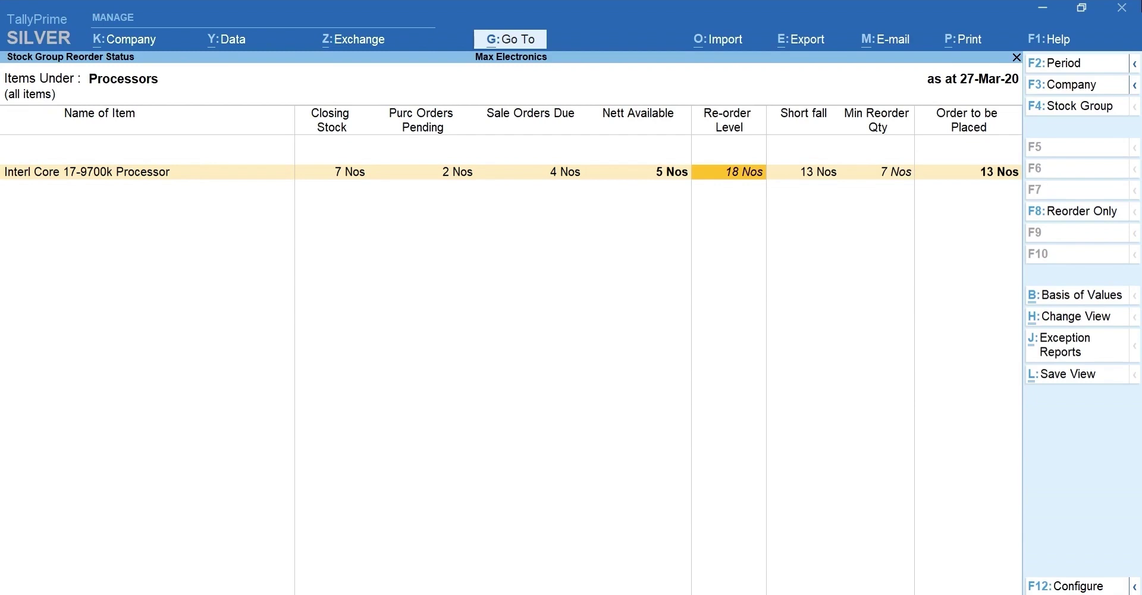
key("Right")
key("Right")
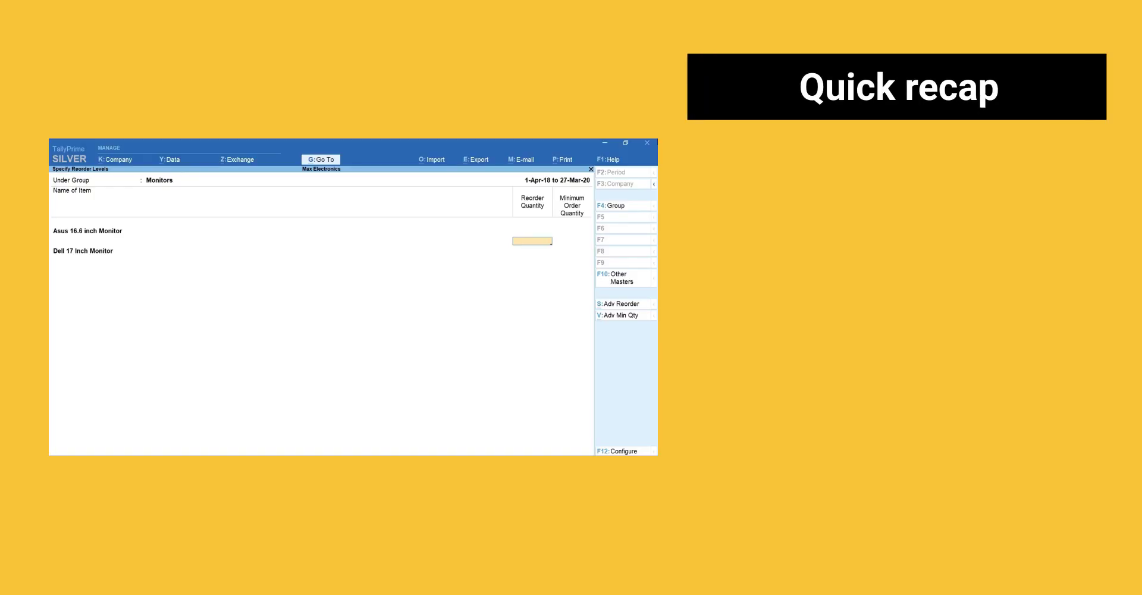
type("20")
key("Return")
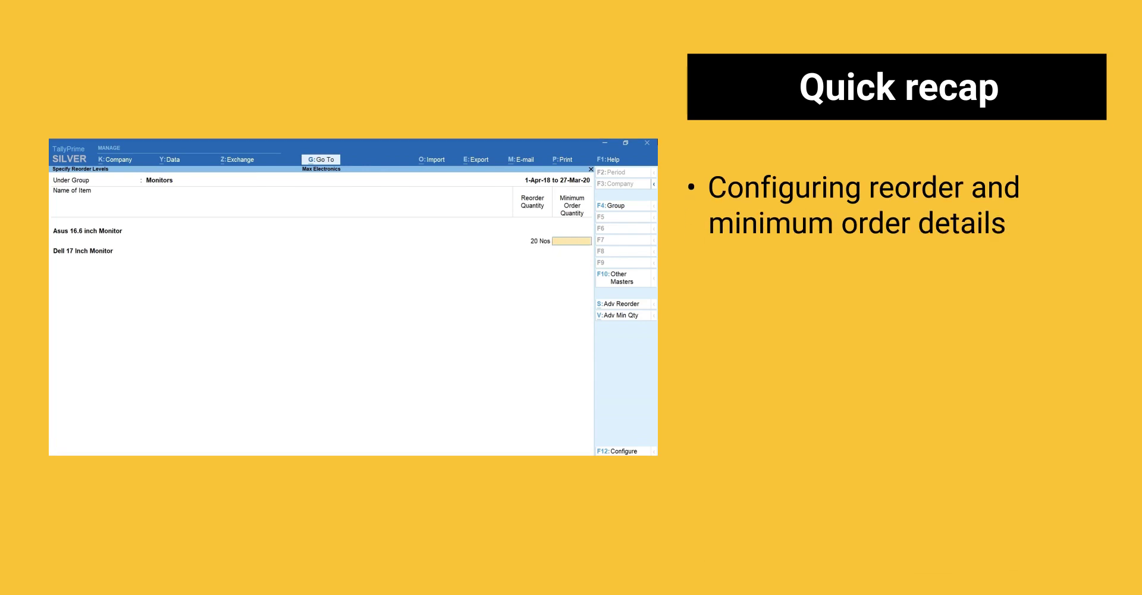